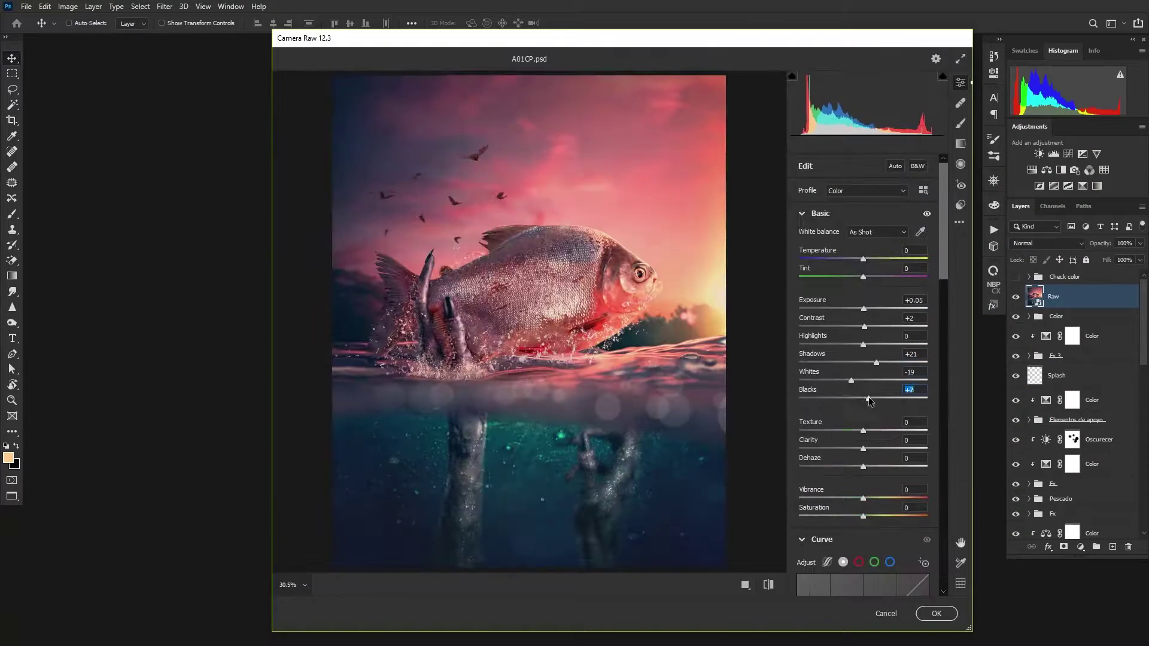
Scroll the Camera Raw Filter panel down to the Color Mixer section
{"action": "scroll", "coordinate": [869, 402], "scroll_direction": "down", "scroll_amount": 5}
{"action": "scroll", "coordinate": [867, 419], "scroll_direction": "down", "scroll_amount": 5}
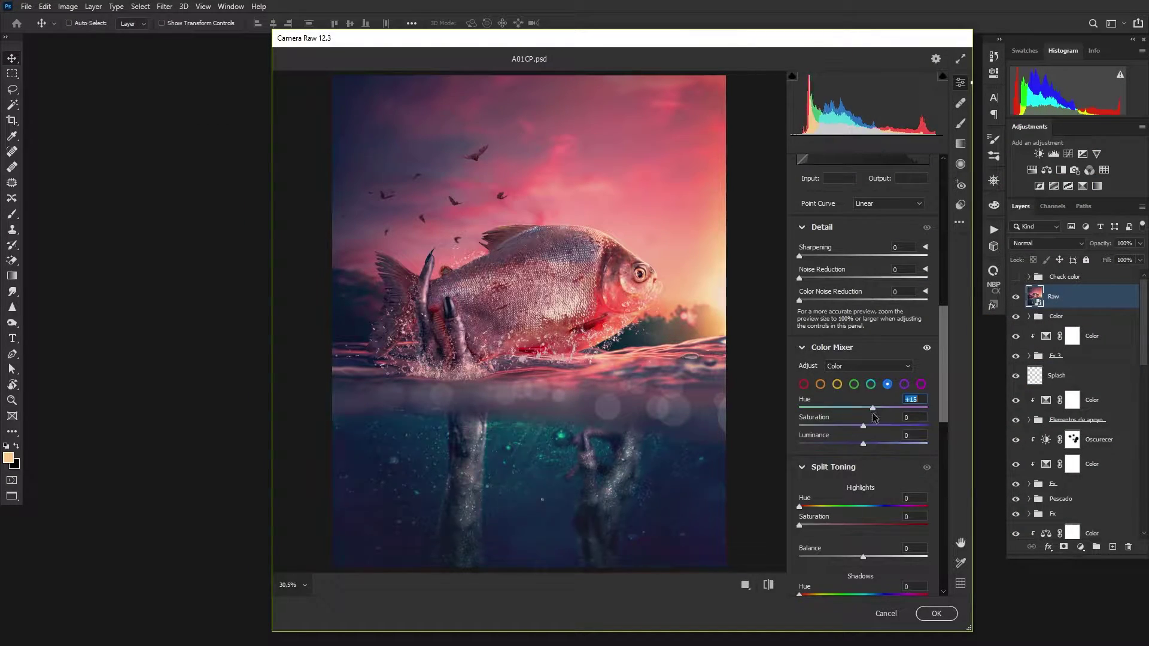